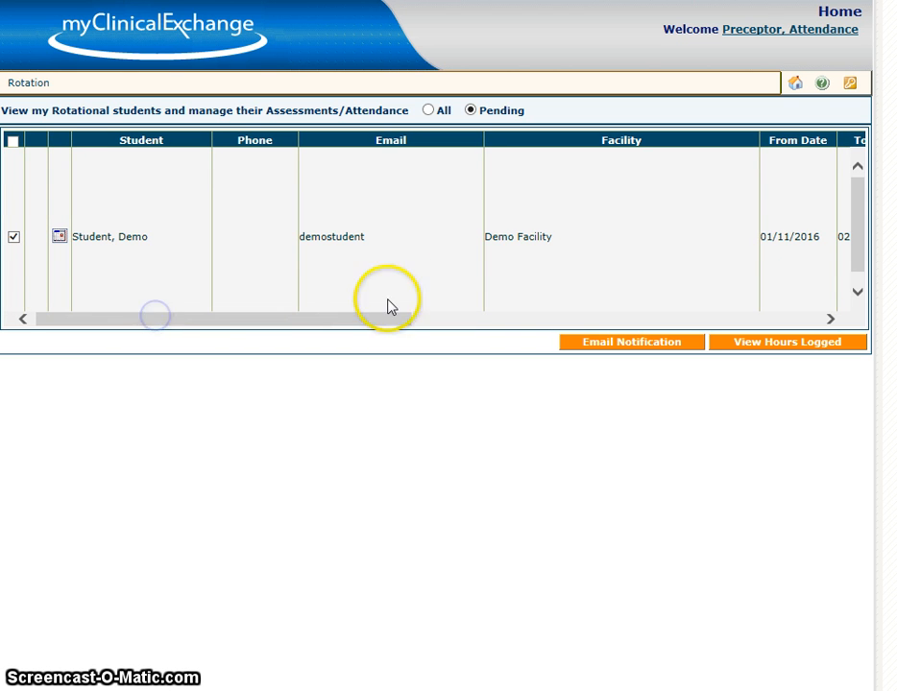
Check the scheduled dates, weekdays and hours of the demo student's pending rotation, and open that student's attendance record
{"action": "left_click_drag", "start_coordinate": [257, 327], "coordinate": [450, 336]}
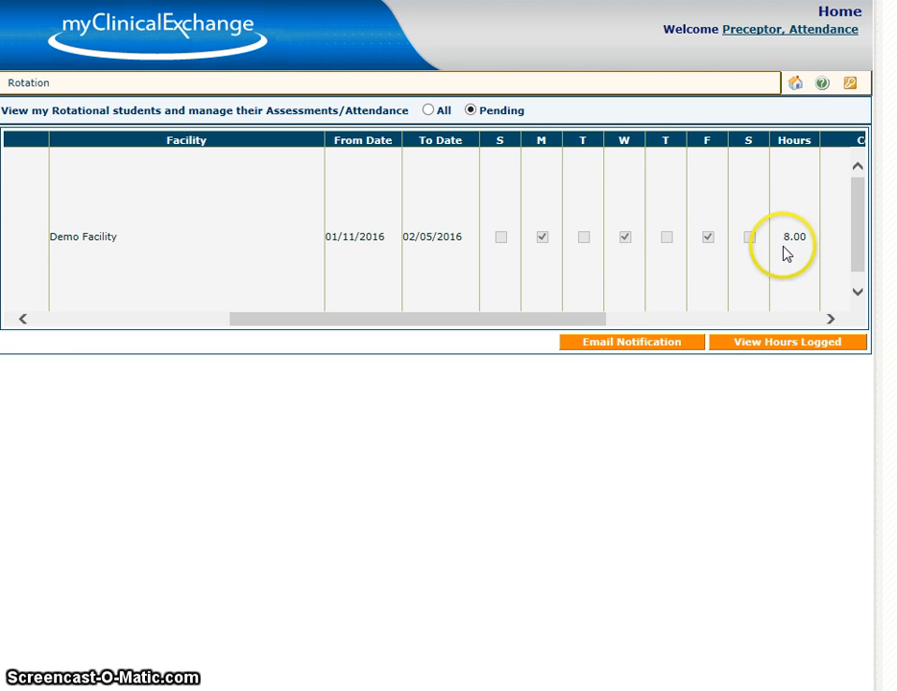
{"action": "left_click", "coordinate": [596, 318]}
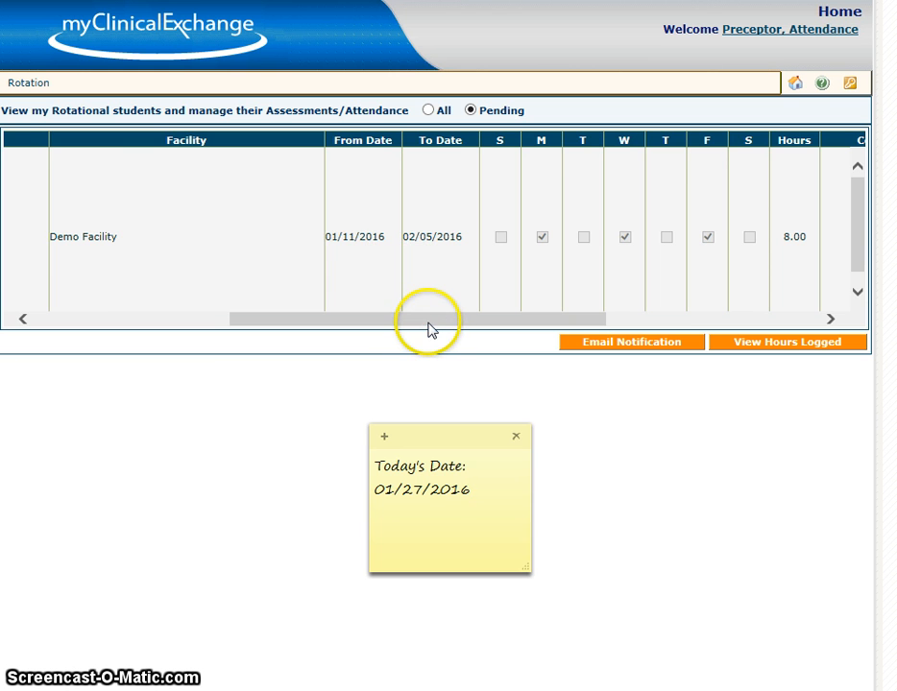
{"action": "left_click_drag", "start_coordinate": [431, 323], "coordinate": [189, 336]}
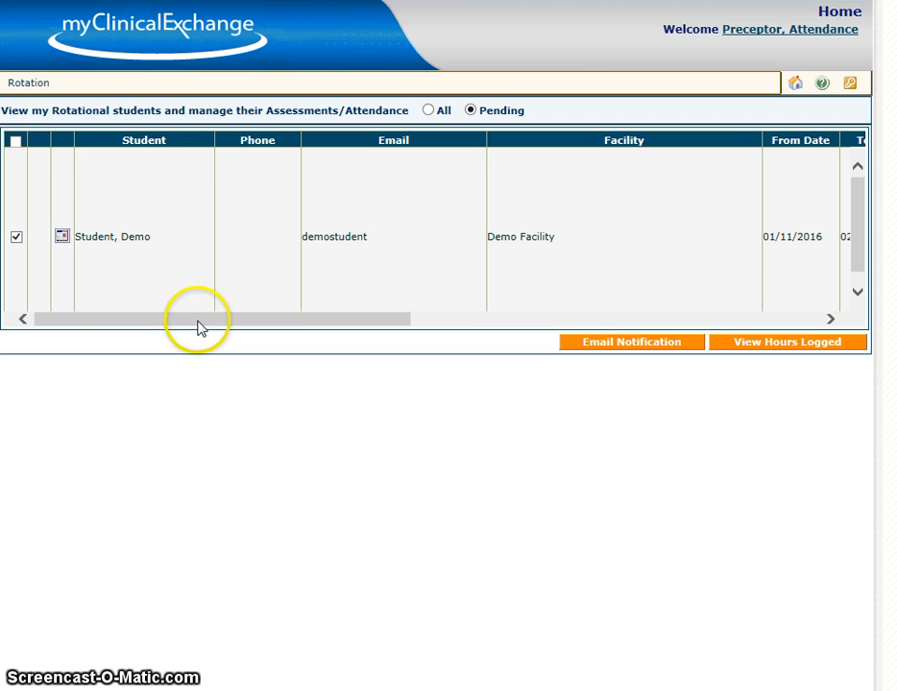
{"action": "left_click", "coordinate": [62, 237]}
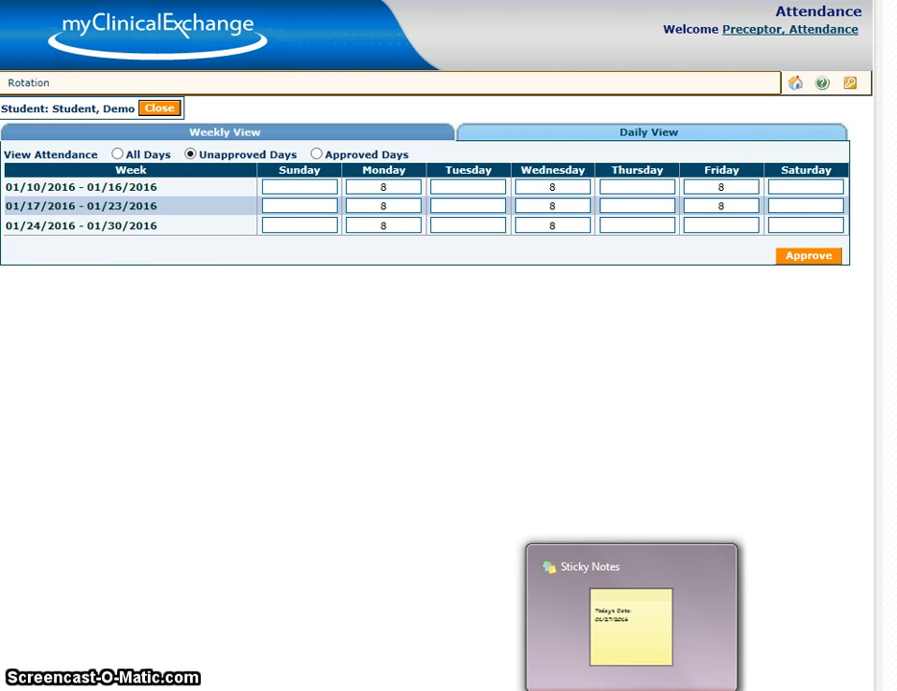
Check the note with today's date and approve all unapproved hours in the student's weekly attendance
{"action": "left_click", "coordinate": [630, 690]}
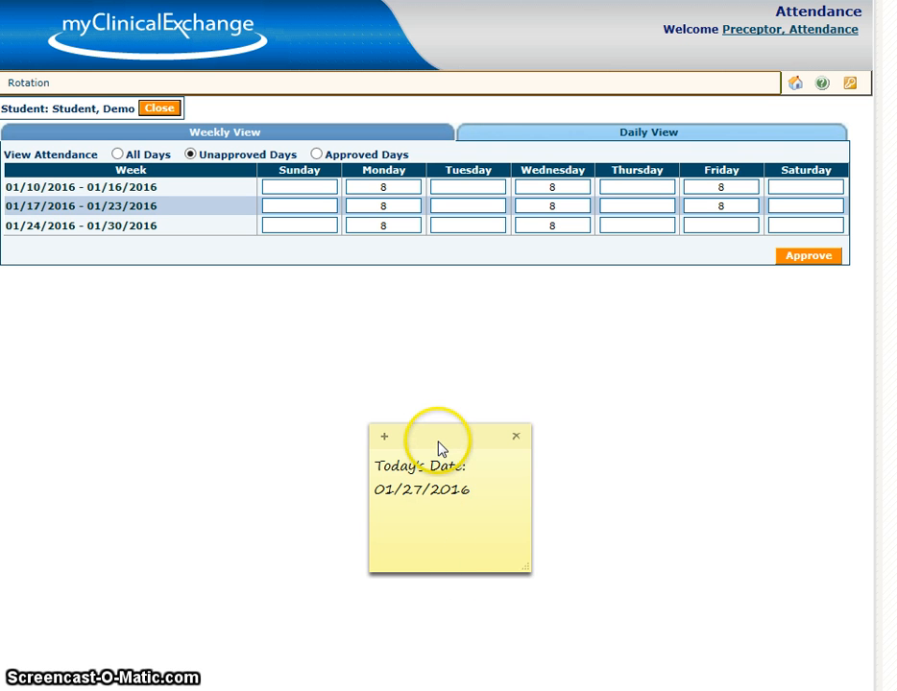
{"action": "left_click_drag", "start_coordinate": [439, 448], "coordinate": [388, 331]}
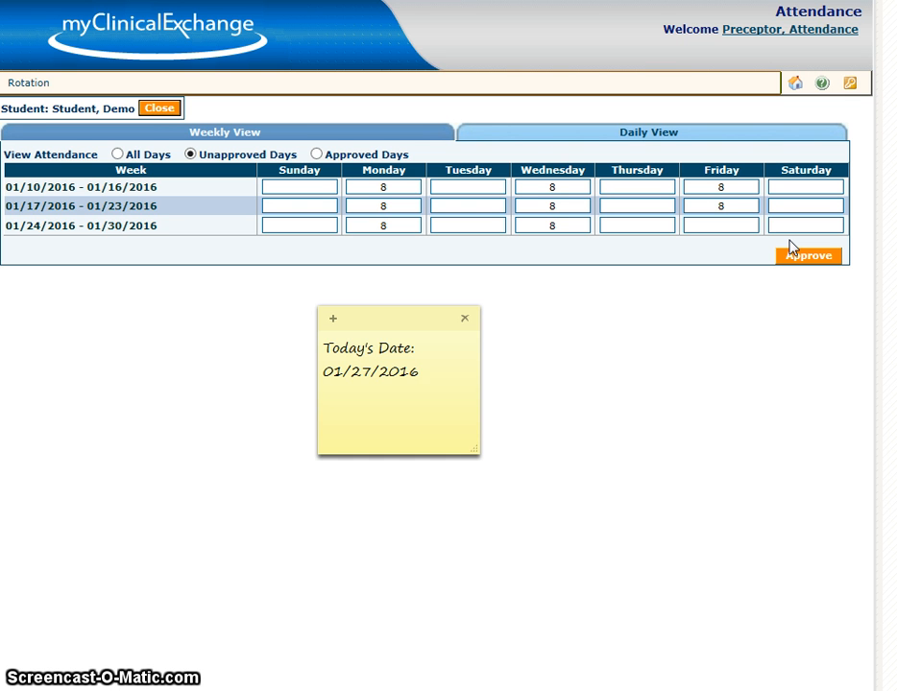
{"action": "left_click", "coordinate": [675, 348]}
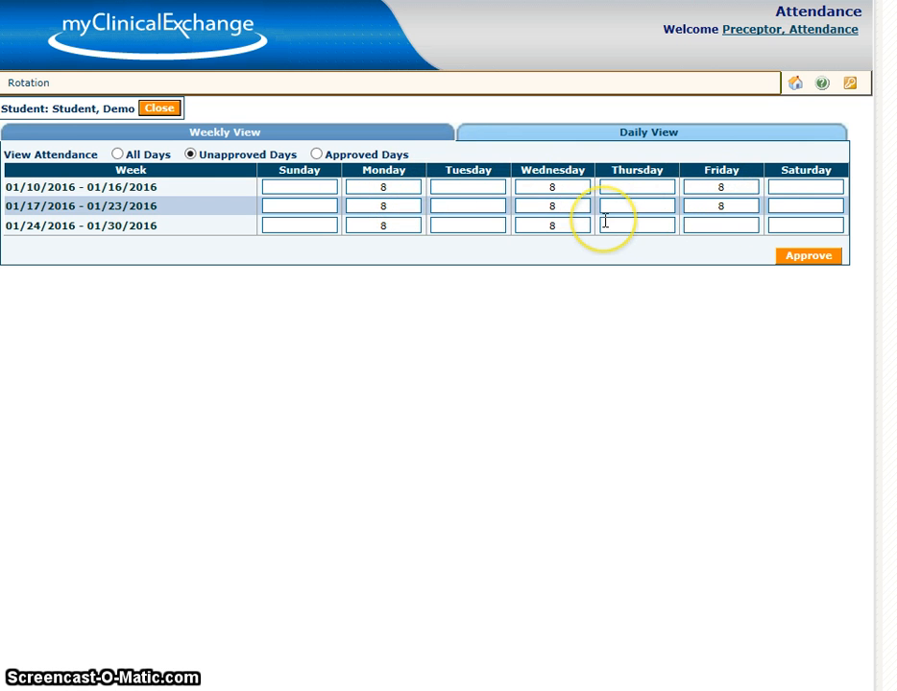
{"action": "left_click", "coordinate": [806, 258]}
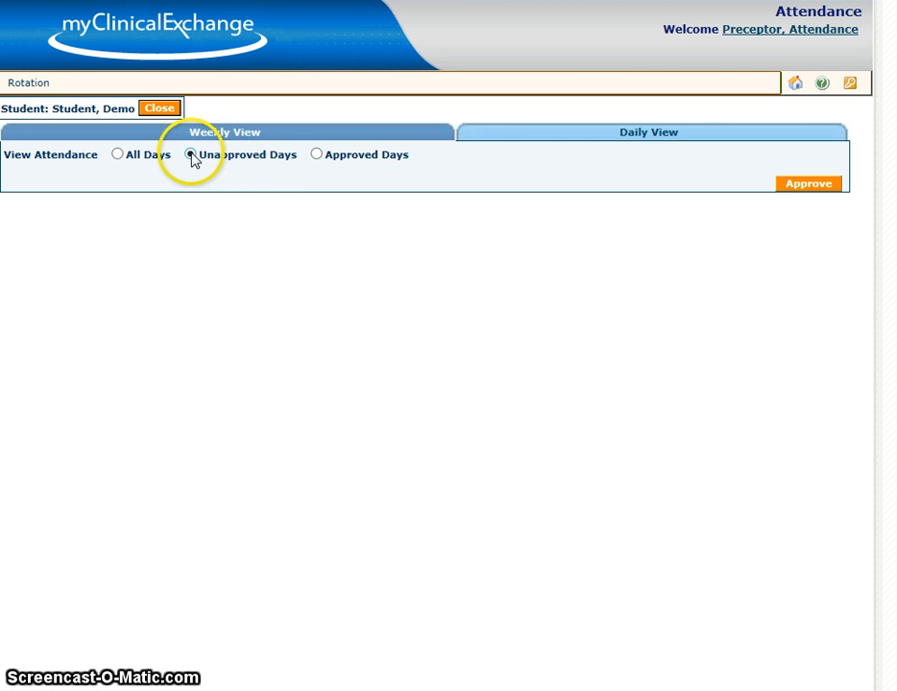
Show the approved days and set Wednesday's hours in the week 01/24/2016 - 01/30/2016 to 6
{"action": "left_click", "coordinate": [317, 155]}
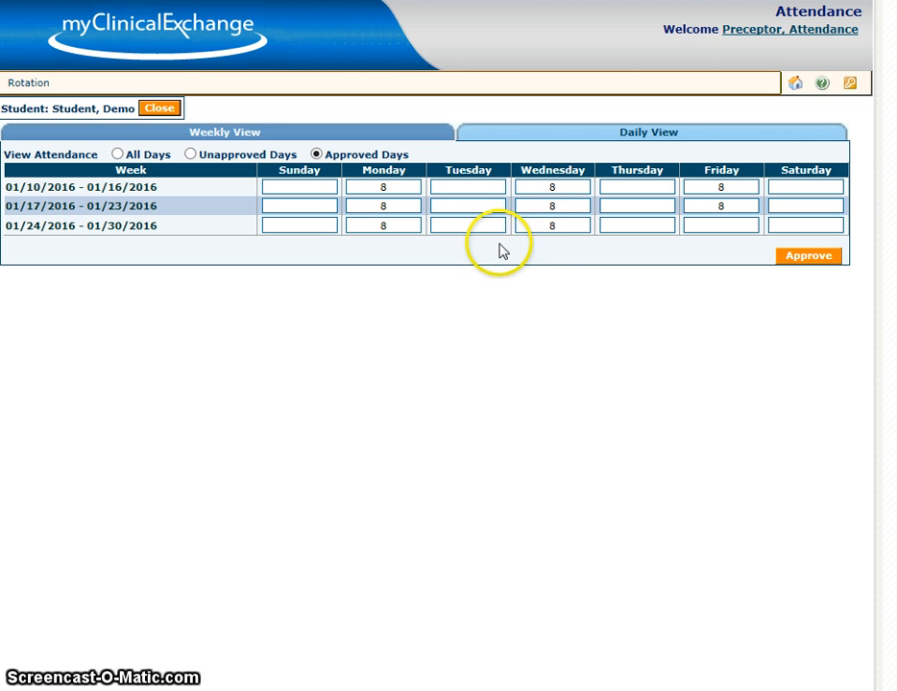
{"action": "left_click", "coordinate": [577, 225]}
{"action": "double_click", "coordinate": [574, 234]}
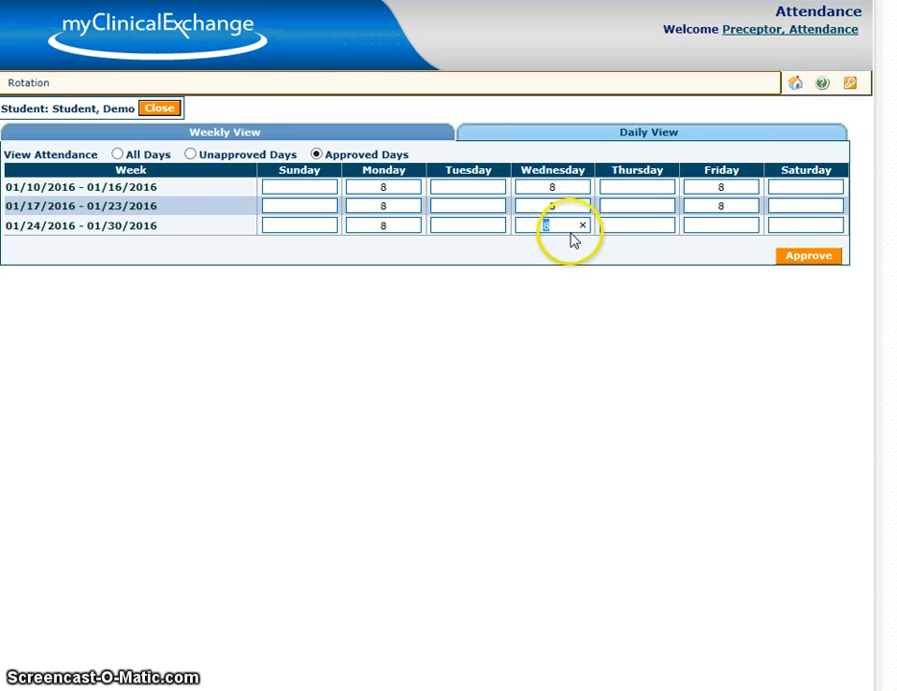
{"action": "type", "text": "6"}
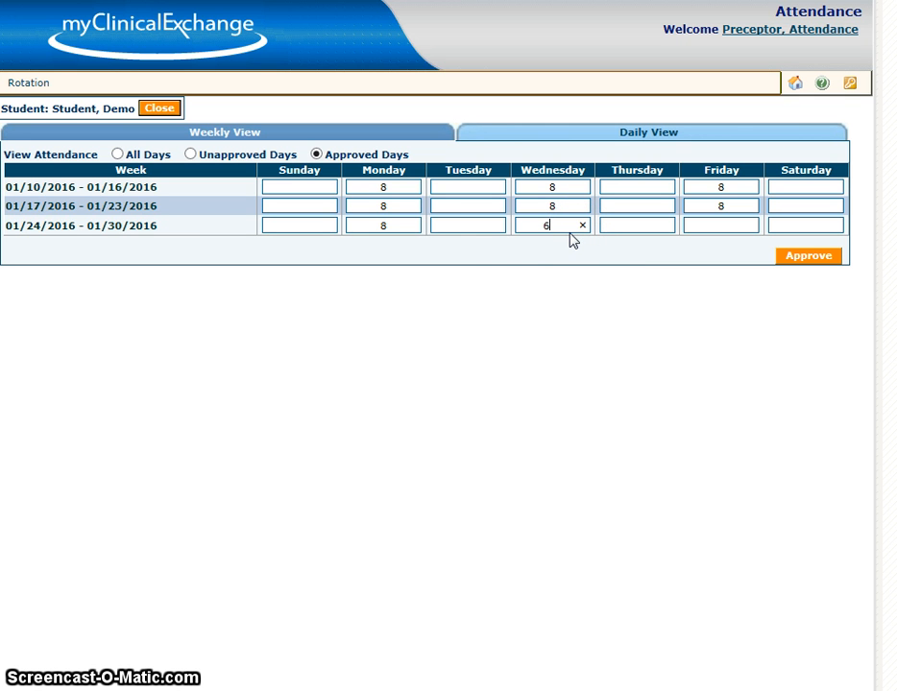
Enter 2 hours for Tuesday in the week 01/24/2016 - 01/30/2016 and approve the weekly attendance
{"action": "left_click", "coordinate": [468, 226]}
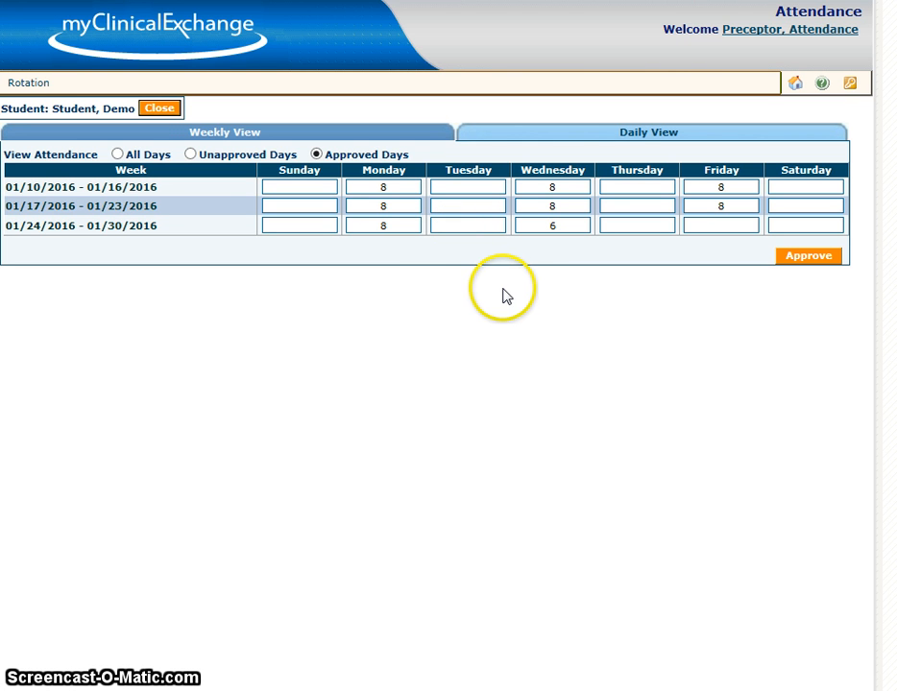
{"action": "type", "text": "2"}
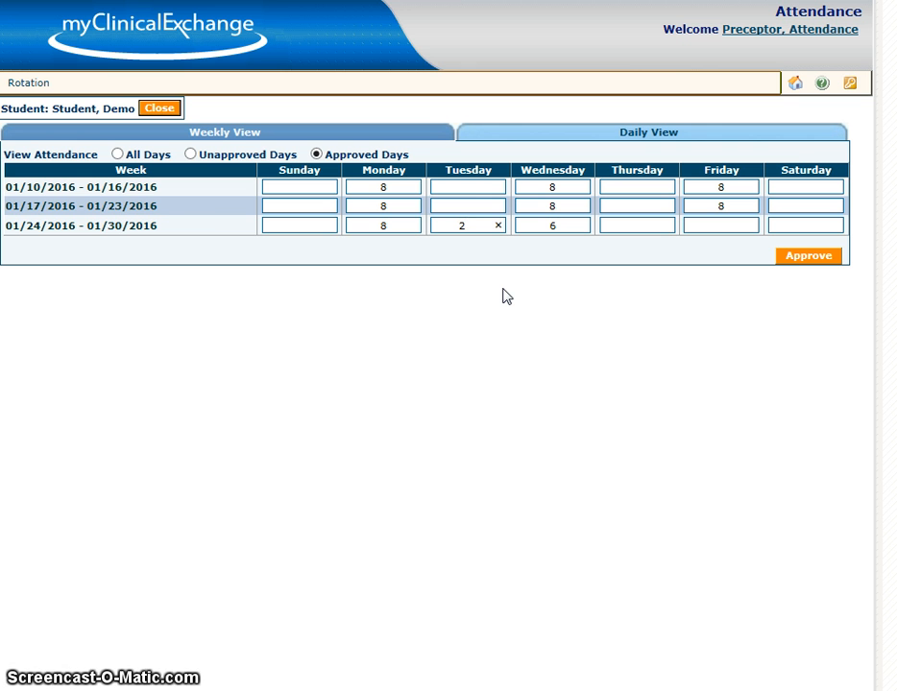
{"action": "left_click", "coordinate": [507, 297]}
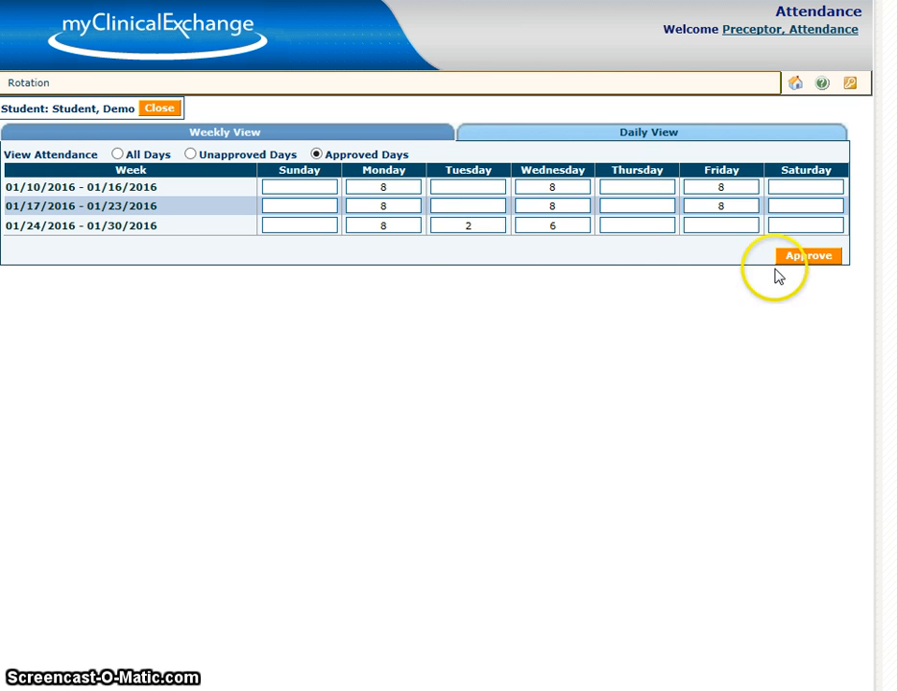
{"action": "left_click", "coordinate": [821, 260]}
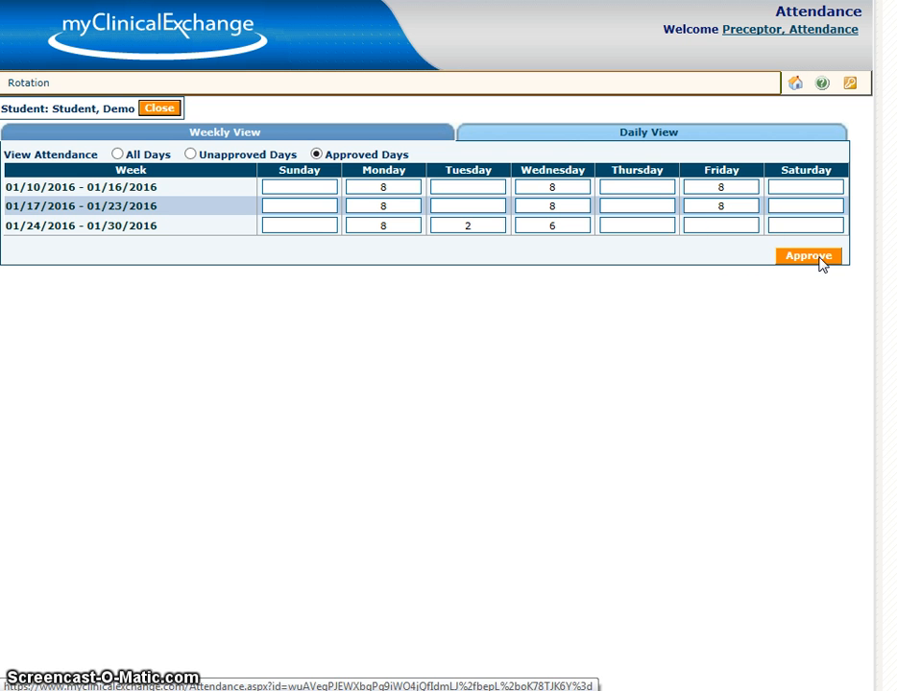
In the daily view, set the 01/26/2016 entry's status to Unscheduled Day with the comment "Leaving early tomorrow"
{"action": "left_click", "coordinate": [632, 144]}
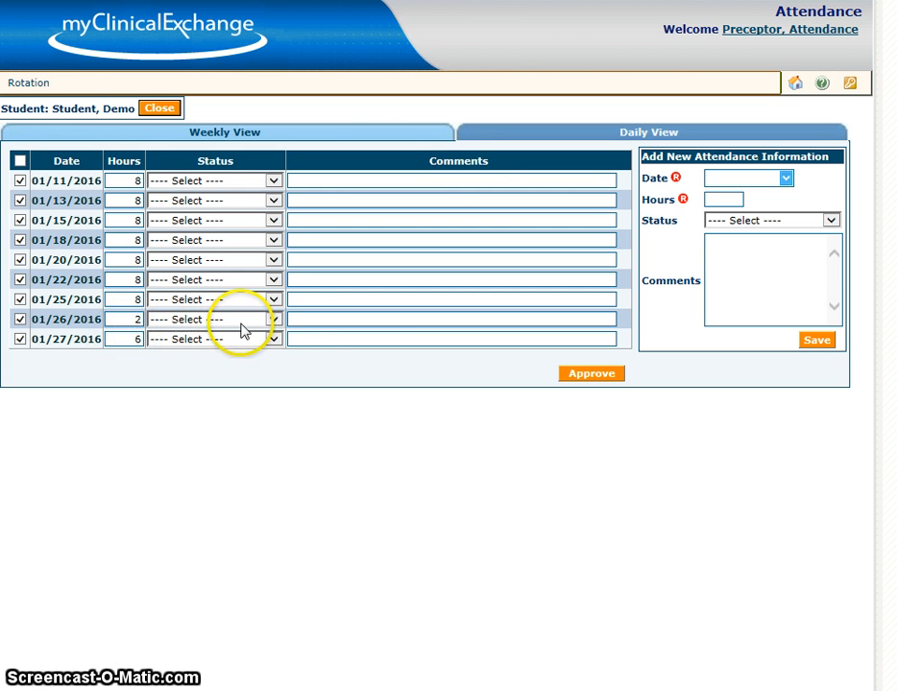
{"action": "left_click", "coordinate": [275, 325]}
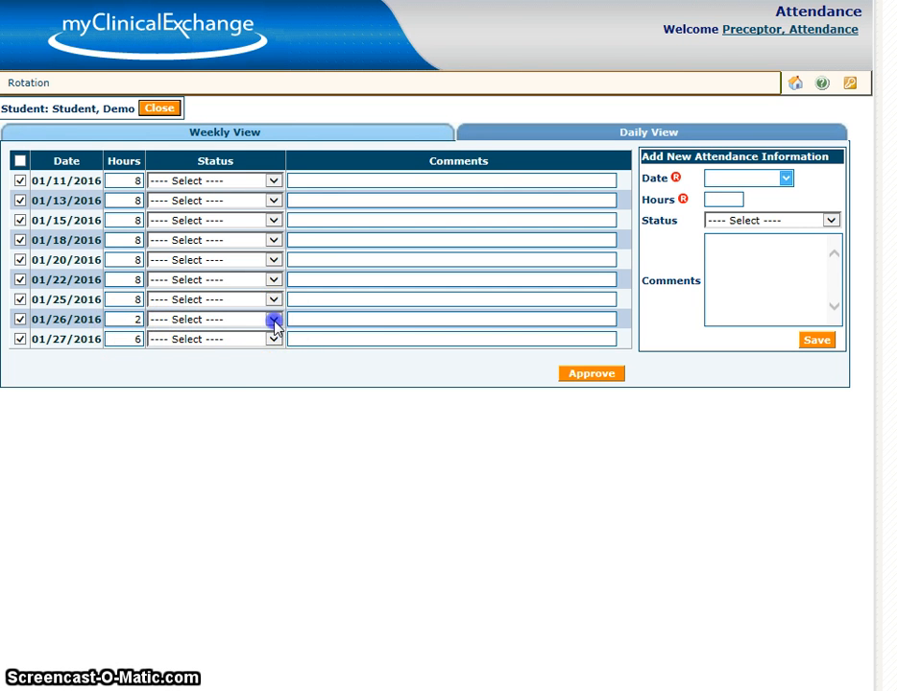
{"action": "left_click", "coordinate": [270, 382]}
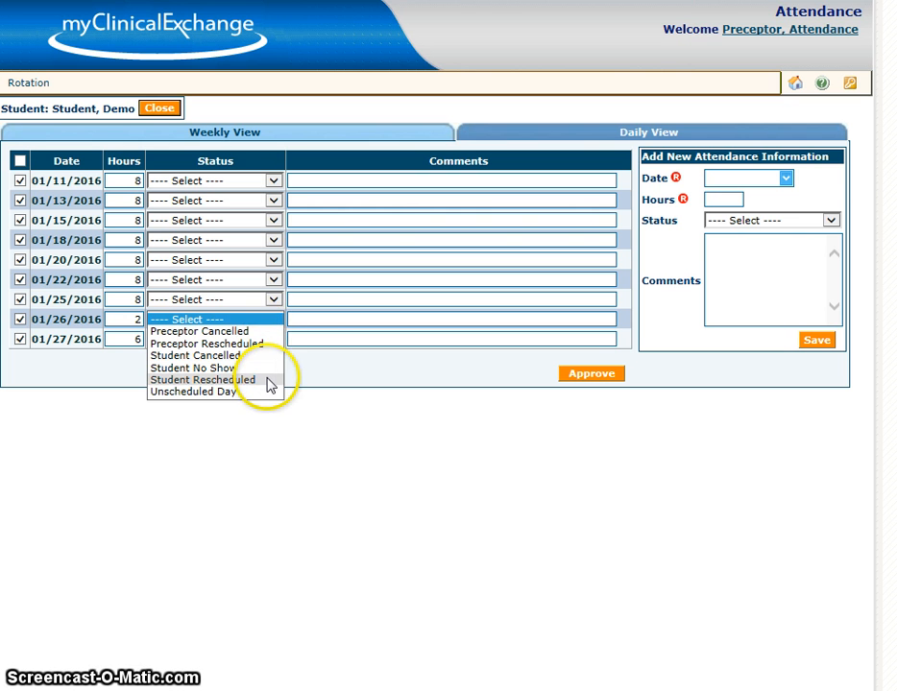
{"action": "left_click", "coordinate": [265, 392]}
{"action": "left_click", "coordinate": [317, 317]}
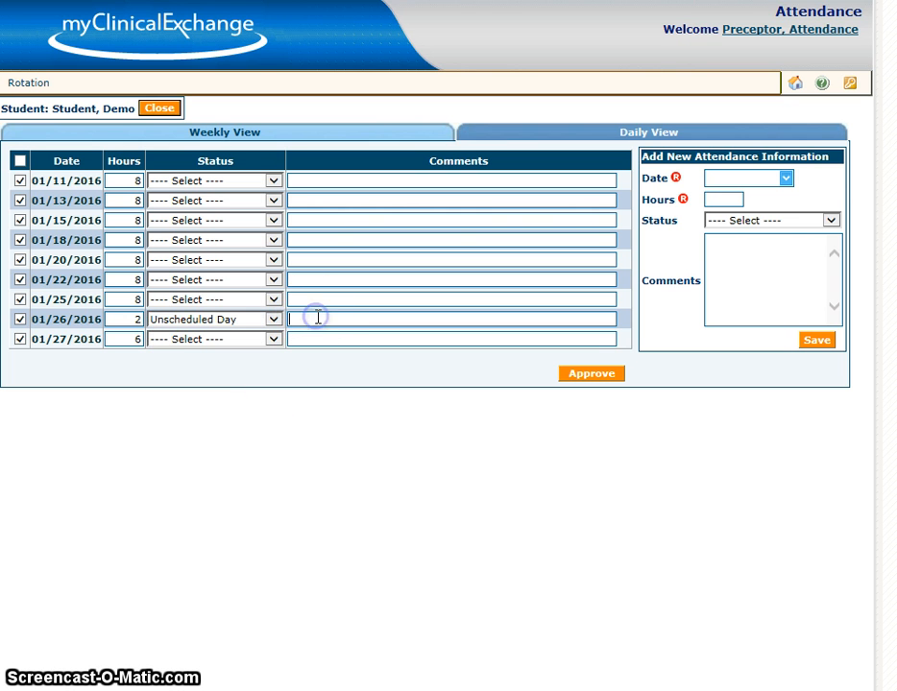
{"action": "type", "text": "Leaving early to"}
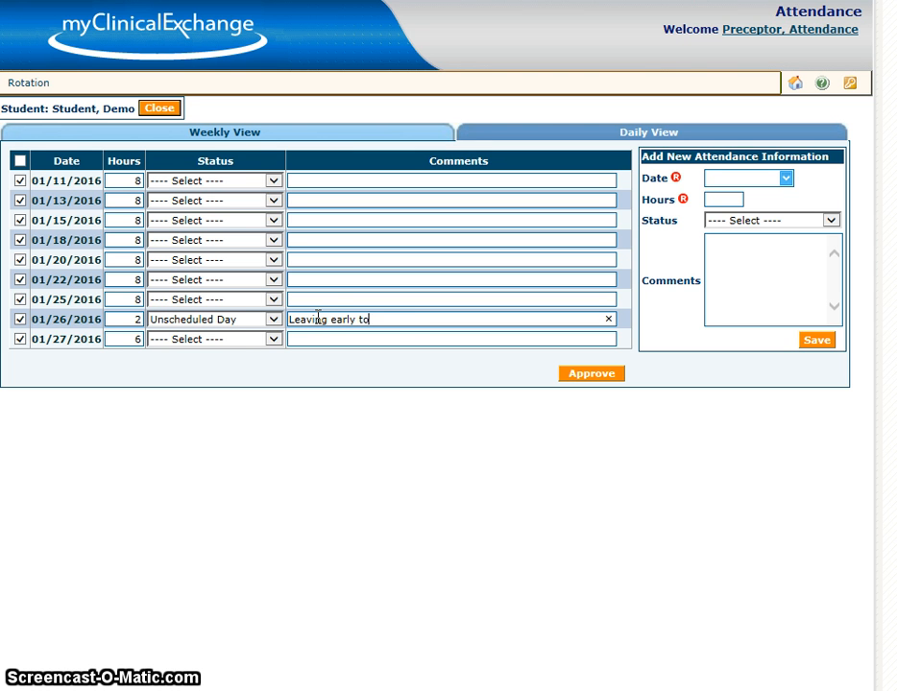
{"action": "type", "text": "morrow"}
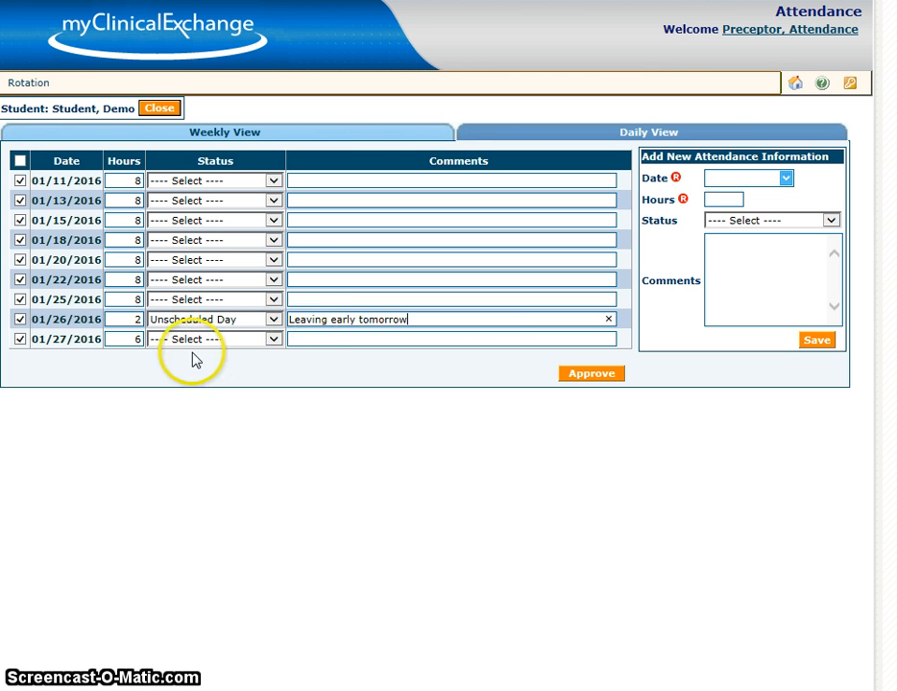
Set the 01/27/2016 entry's status to Student Rescheduled with the comment "Meeting at School" and approve the daily entries
{"action": "left_click", "coordinate": [275, 339]}
{"action": "left_click", "coordinate": [267, 396]}
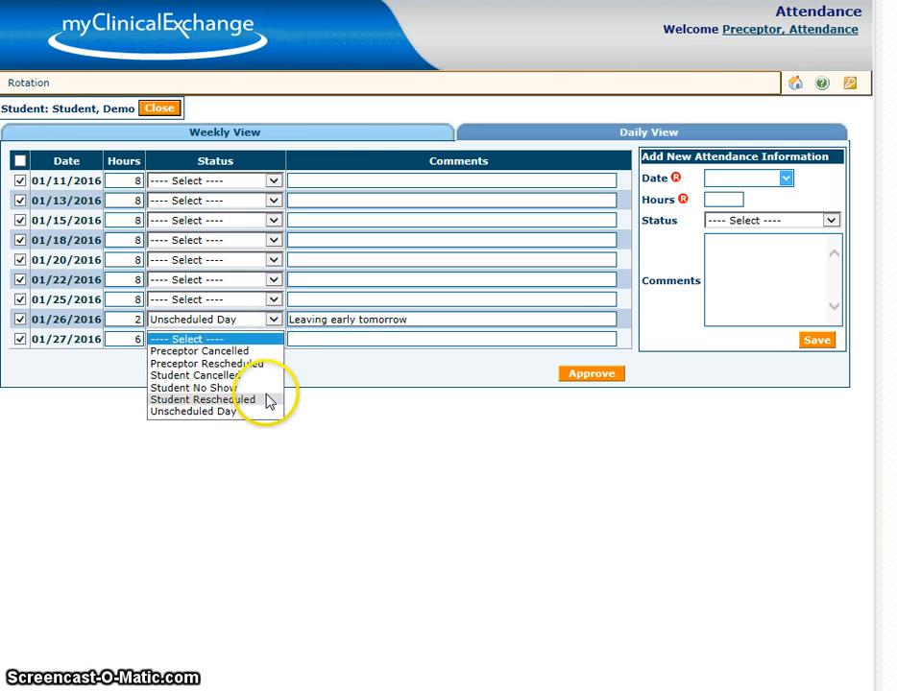
{"action": "left_click", "coordinate": [312, 340]}
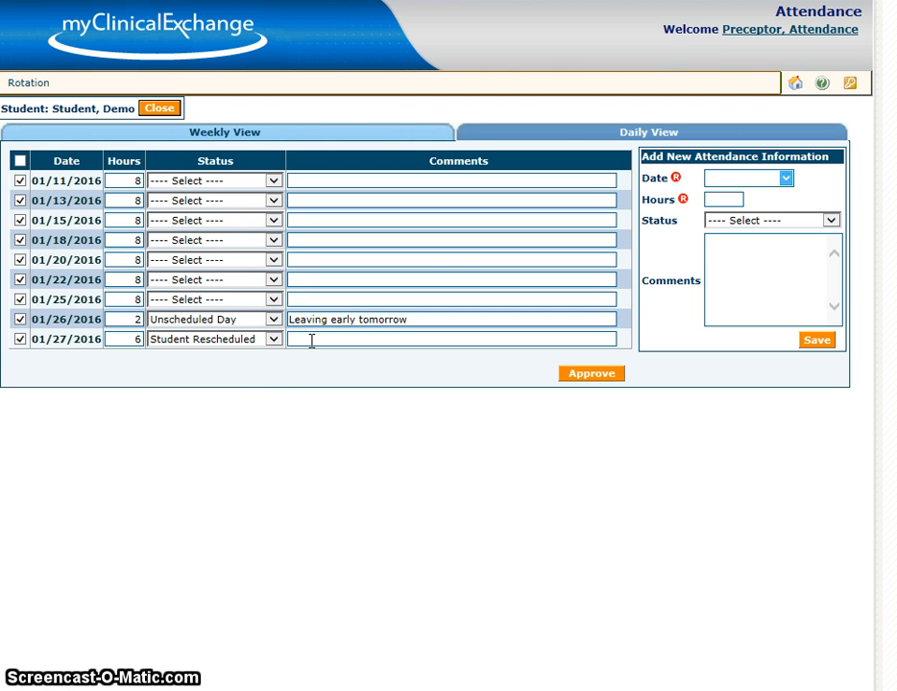
{"action": "type", "text": "Meeting at School"}
{"action": "left_click", "coordinate": [604, 376]}
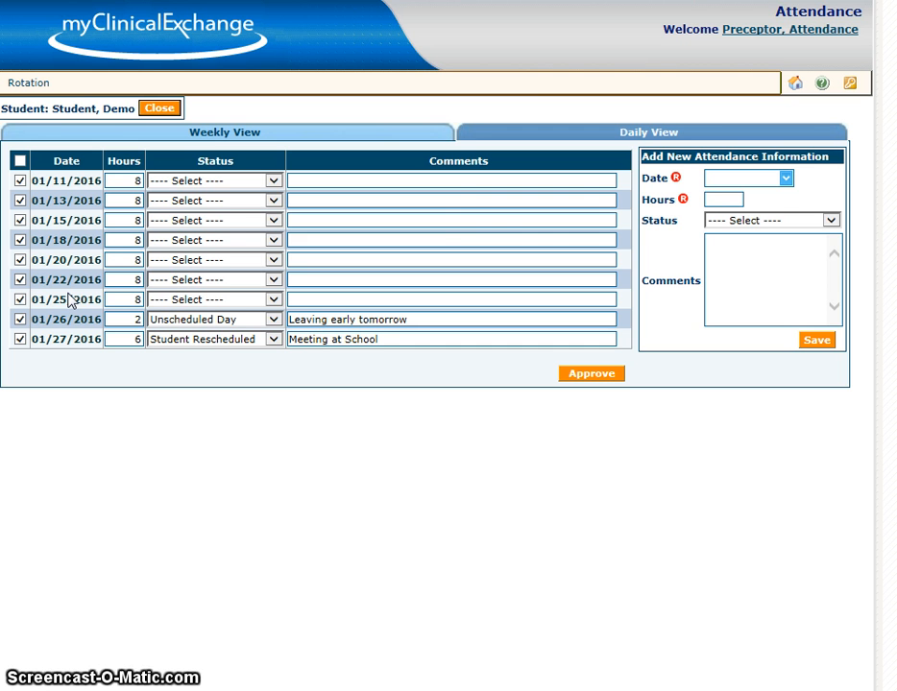
Add and save an attendance entry for 1/23/2016 with 8 hours, status Preceptor Rescheduled and comment "Remedial Work", and approve the daily entries
{"action": "left_click", "coordinate": [786, 179]}
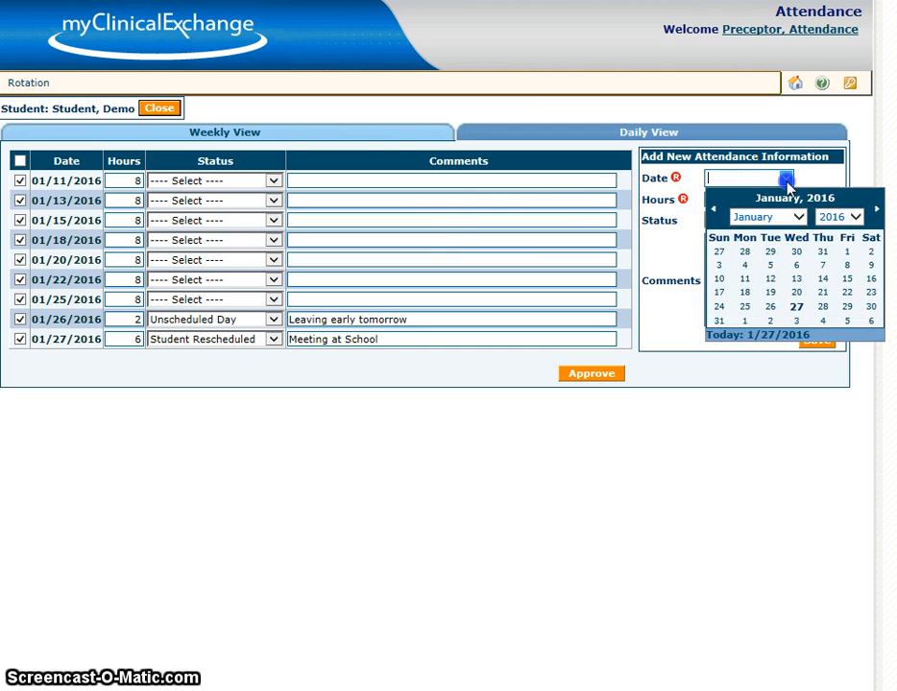
{"action": "left_click", "coordinate": [787, 179]}
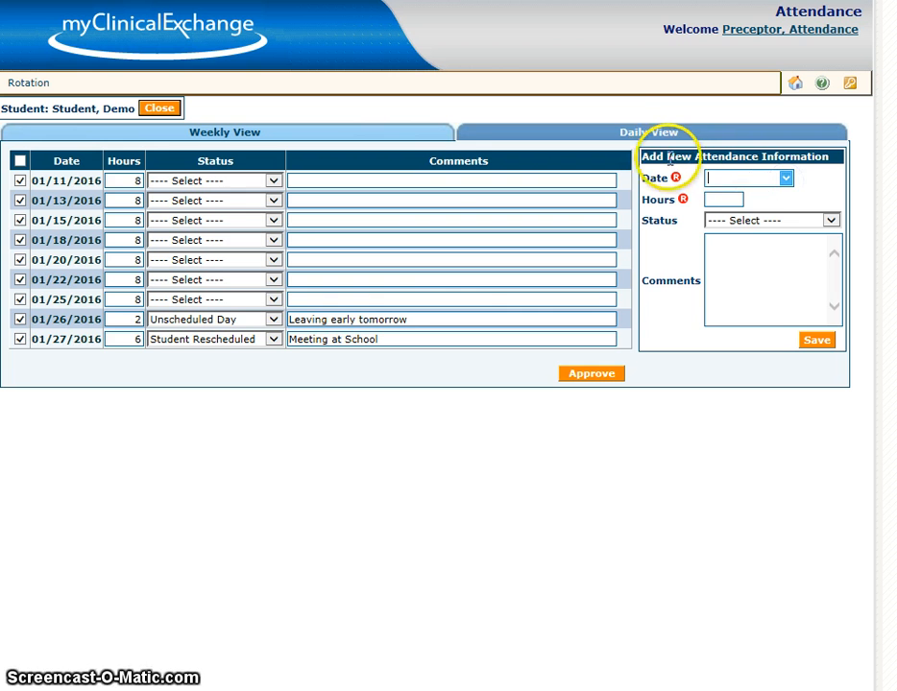
{"action": "left_click", "coordinate": [787, 179]}
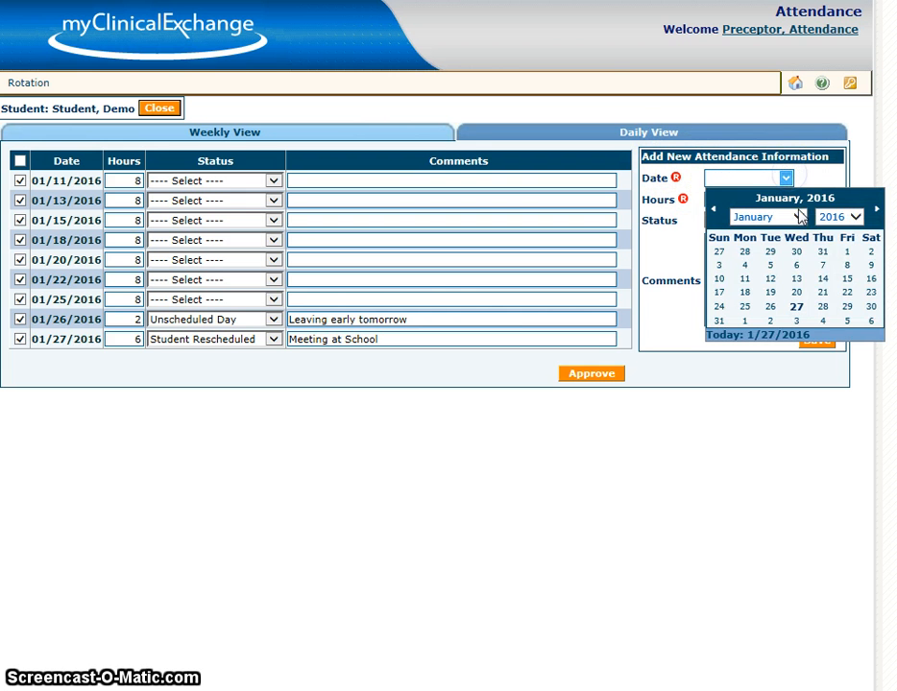
{"action": "left_click", "coordinate": [873, 297]}
{"action": "left_click", "coordinate": [734, 198]}
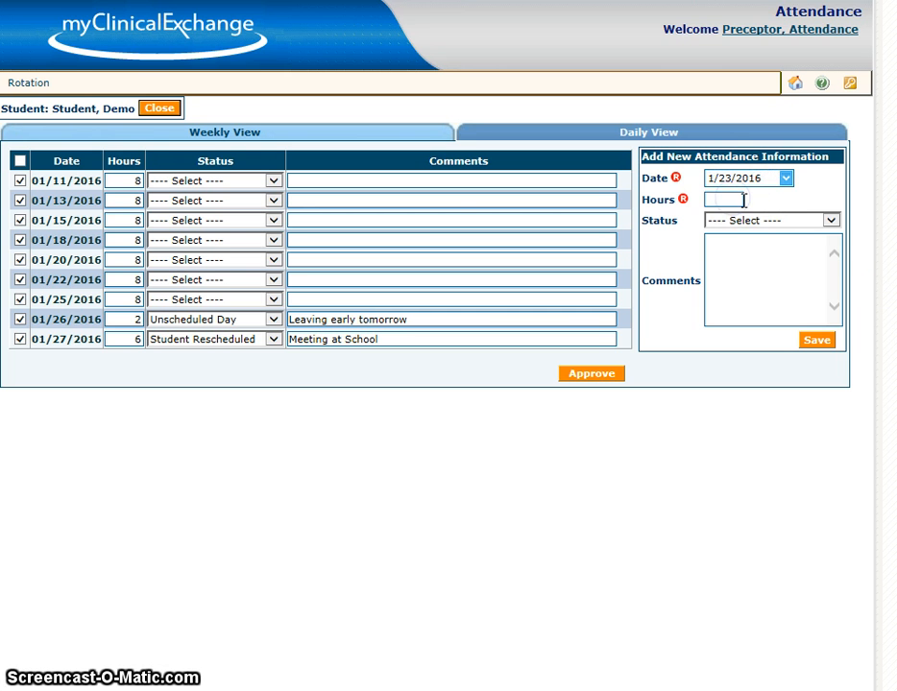
{"action": "type", "text": "8"}
{"action": "left_click", "coordinate": [830, 220]}
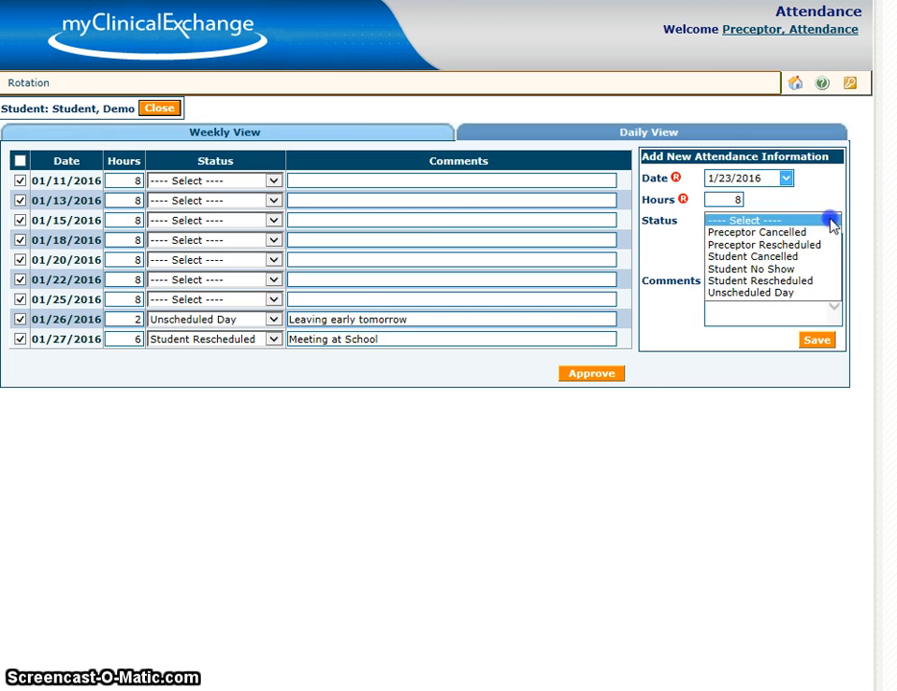
{"action": "left_click", "coordinate": [829, 245]}
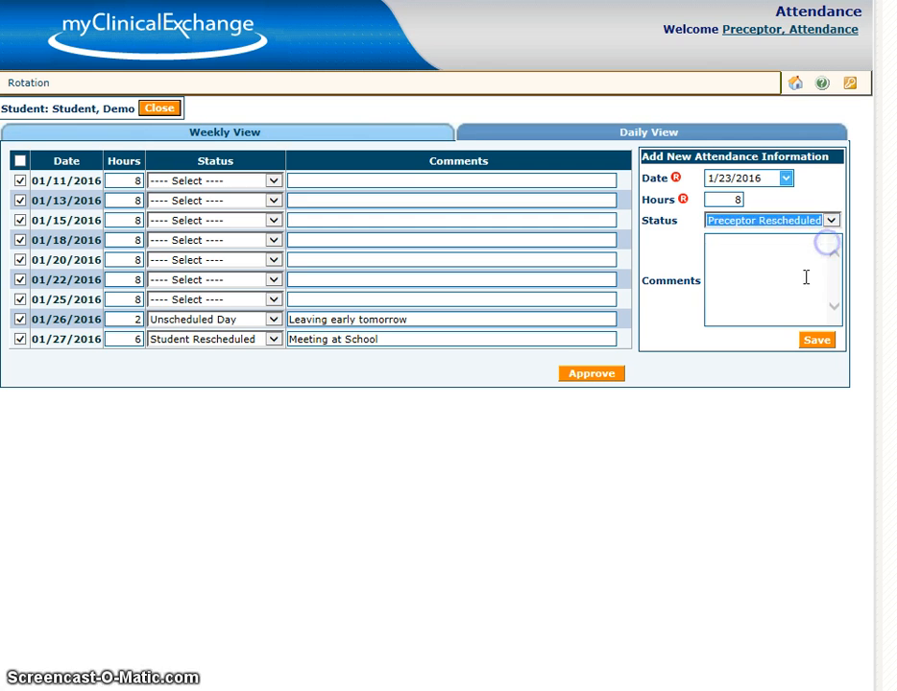
{"action": "left_click", "coordinate": [805, 276]}
{"action": "type", "text": "Remedi"}
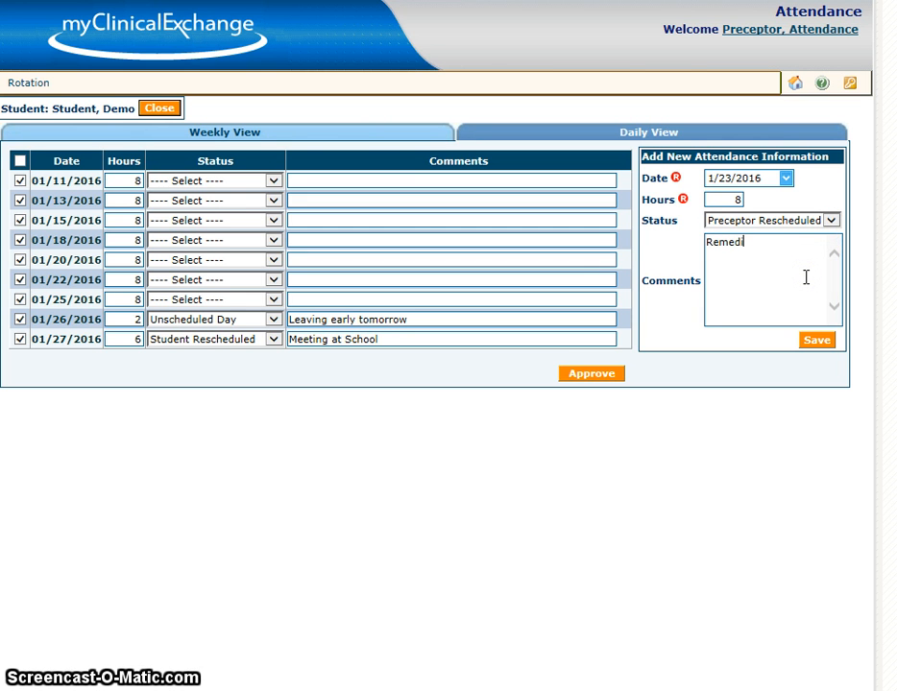
{"action": "type", "text": "al Work"}
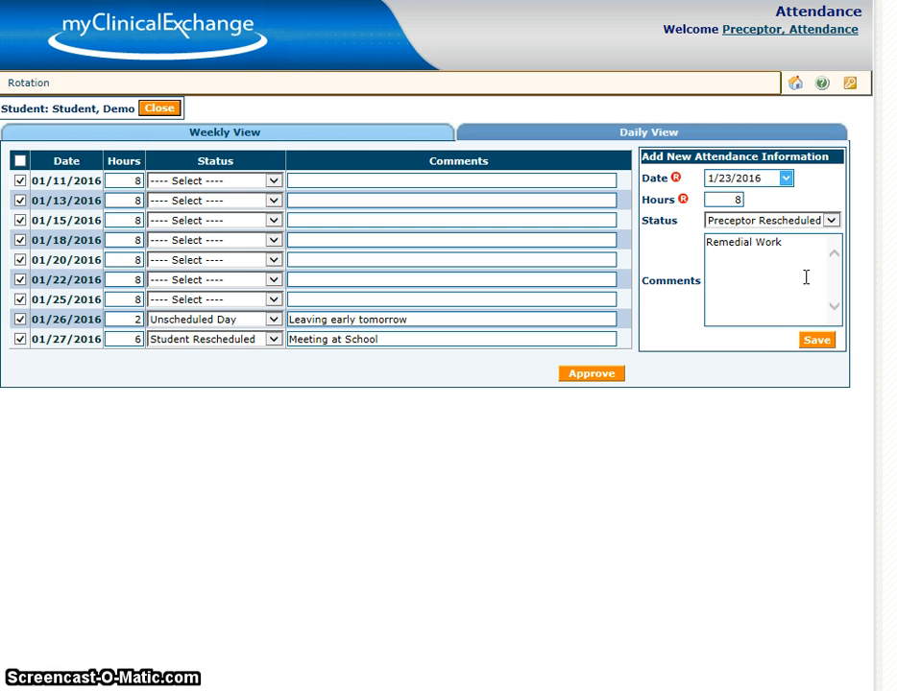
{"action": "left_click", "coordinate": [824, 338]}
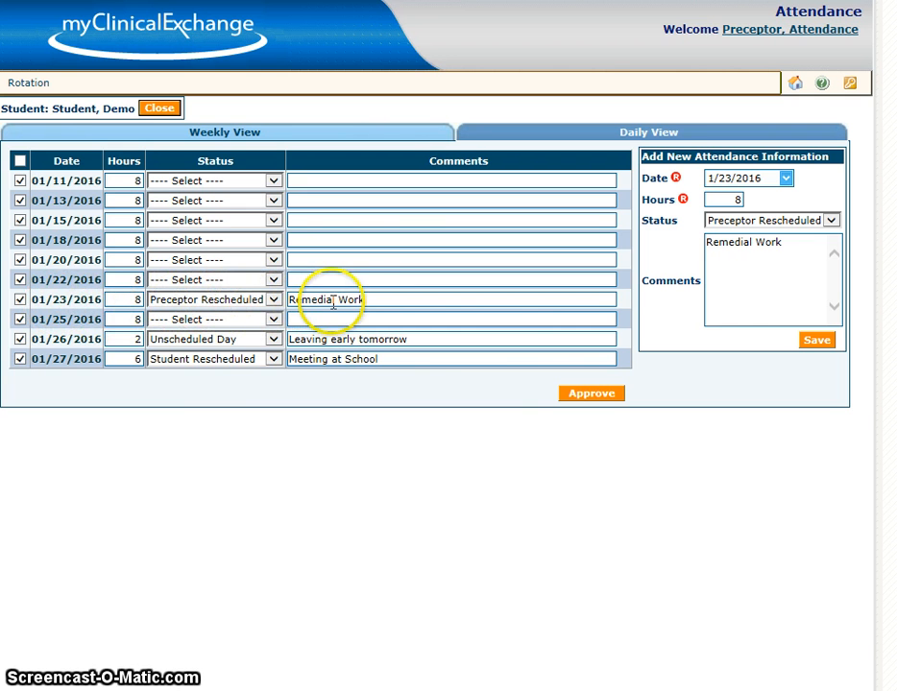
{"action": "left_click", "coordinate": [574, 391]}
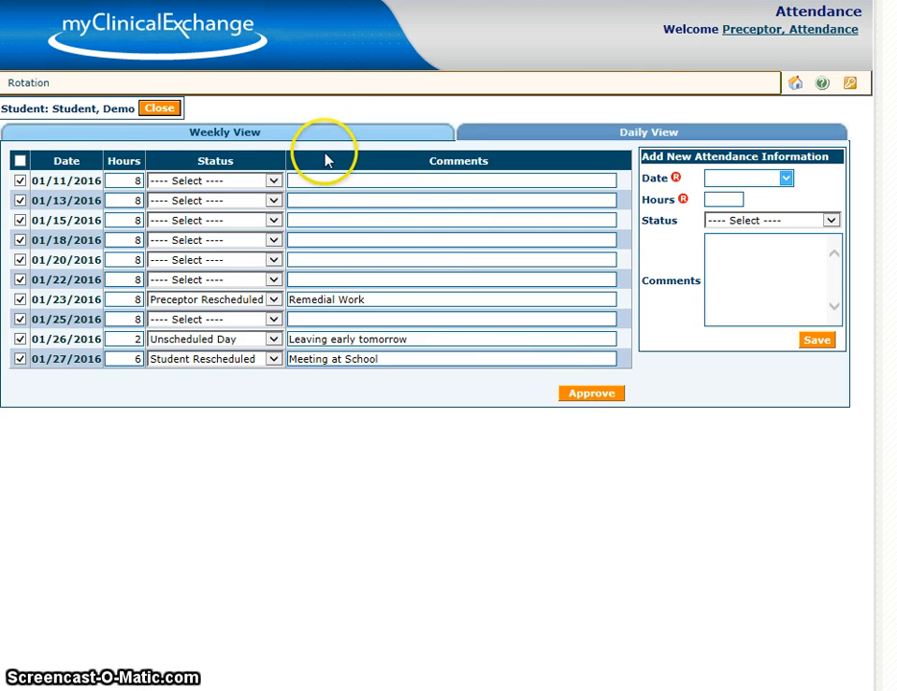
Review the approved days in the weekly and daily views, and close the student's attendance record
{"action": "left_click", "coordinate": [228, 133]}
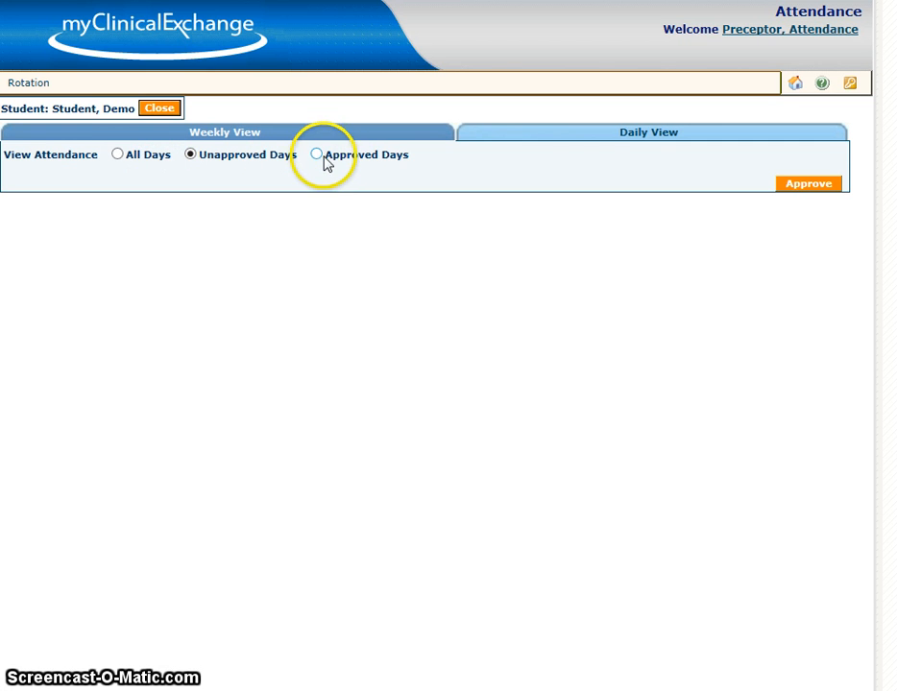
{"action": "left_click", "coordinate": [319, 158]}
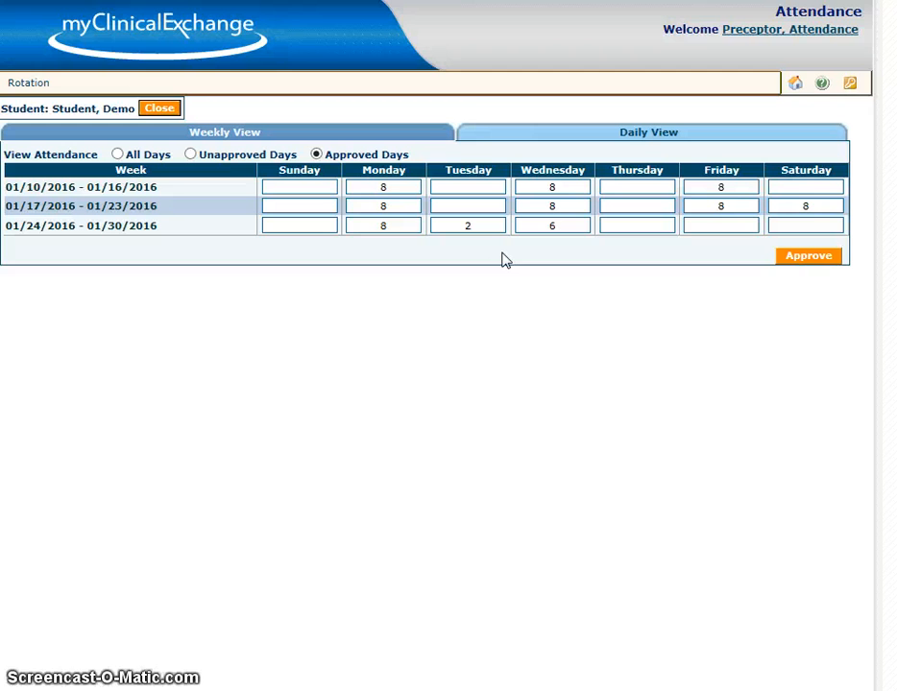
{"action": "left_click", "coordinate": [586, 136]}
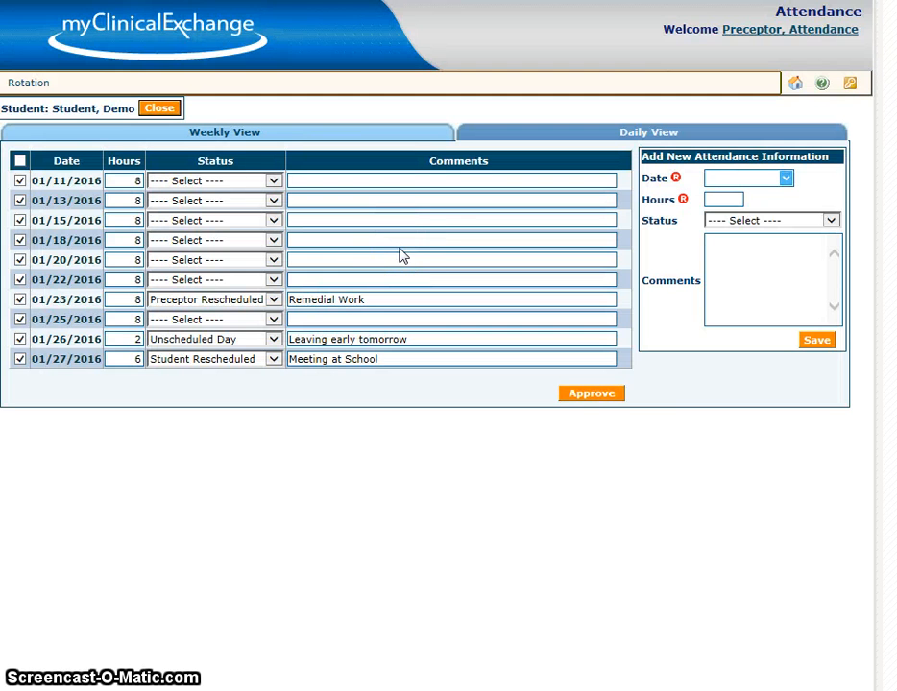
{"action": "left_click", "coordinate": [272, 143]}
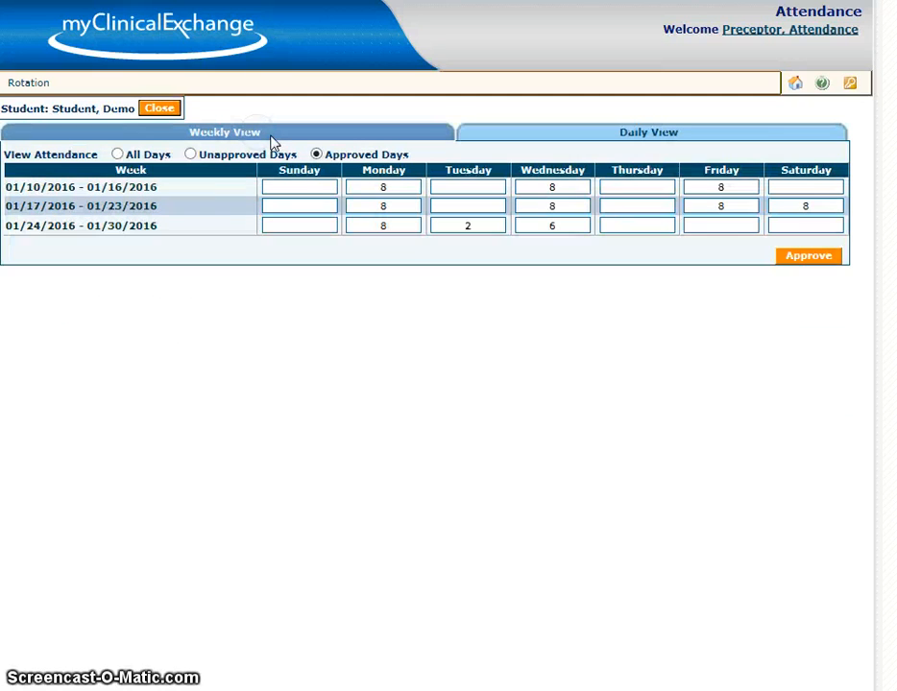
{"action": "left_click", "coordinate": [391, 224]}
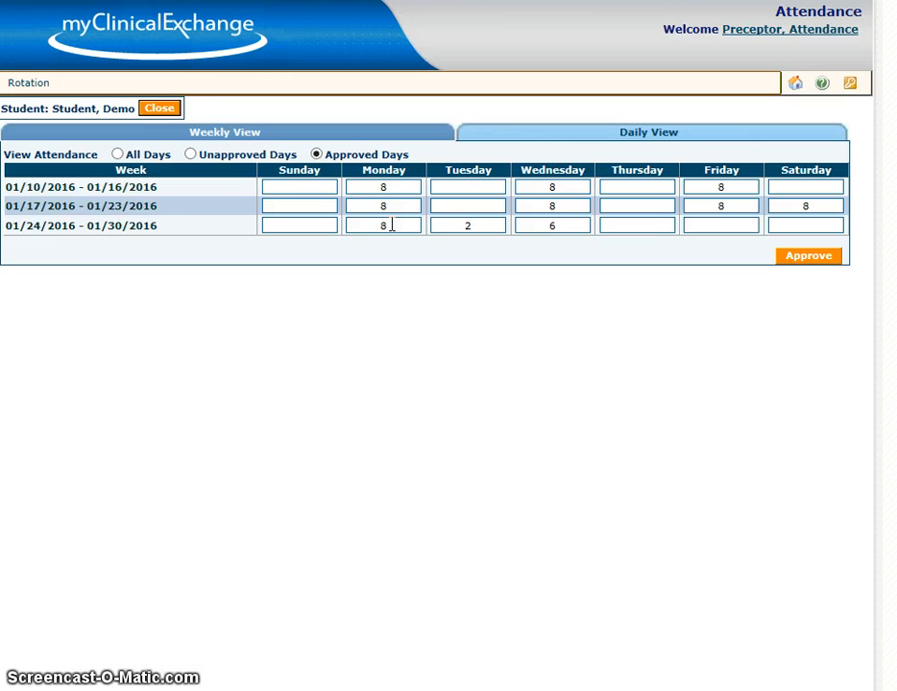
{"action": "left_click", "coordinate": [148, 112]}
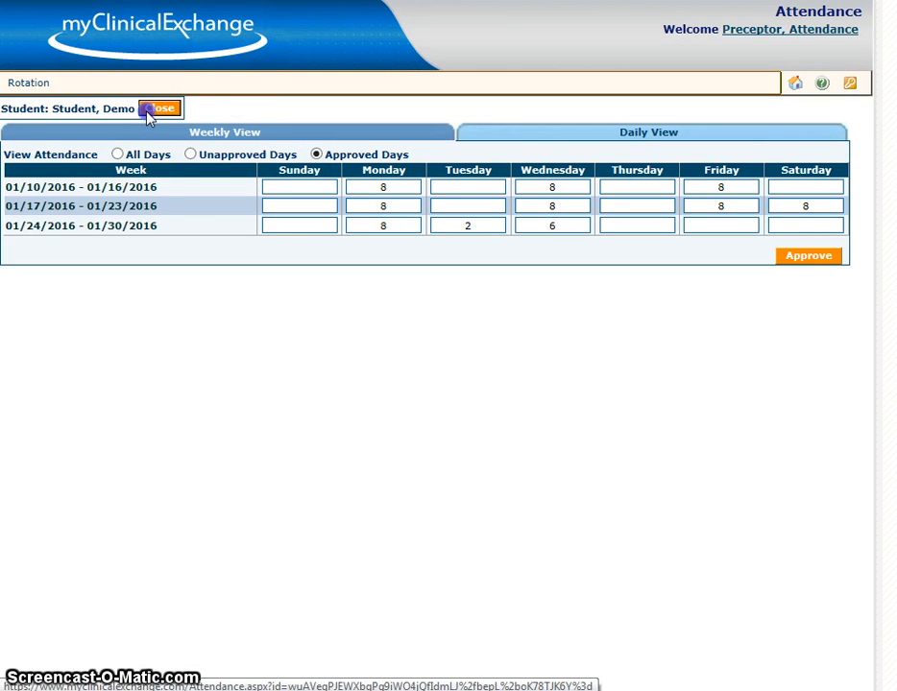